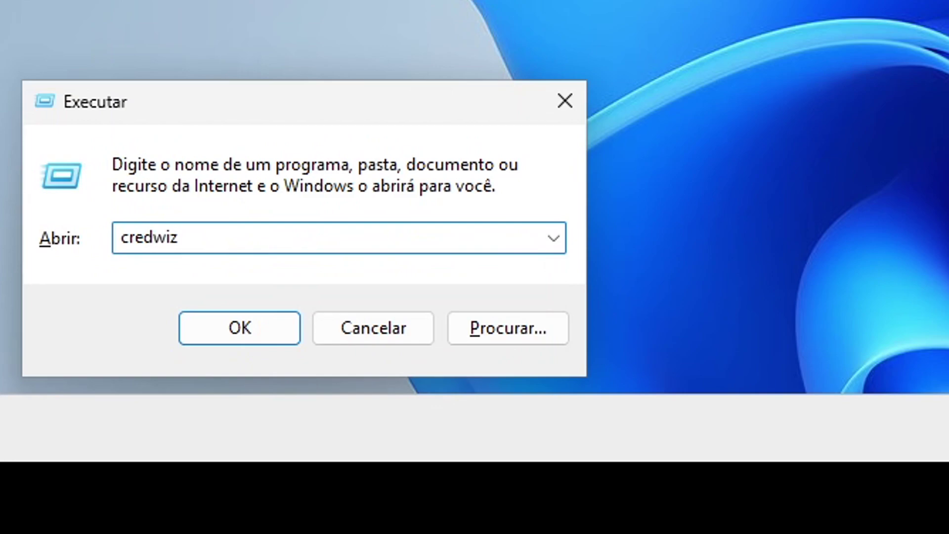
# - Launch the Windows stored user names and passwords wizard by running credwiz
pyautogui.press('Return')
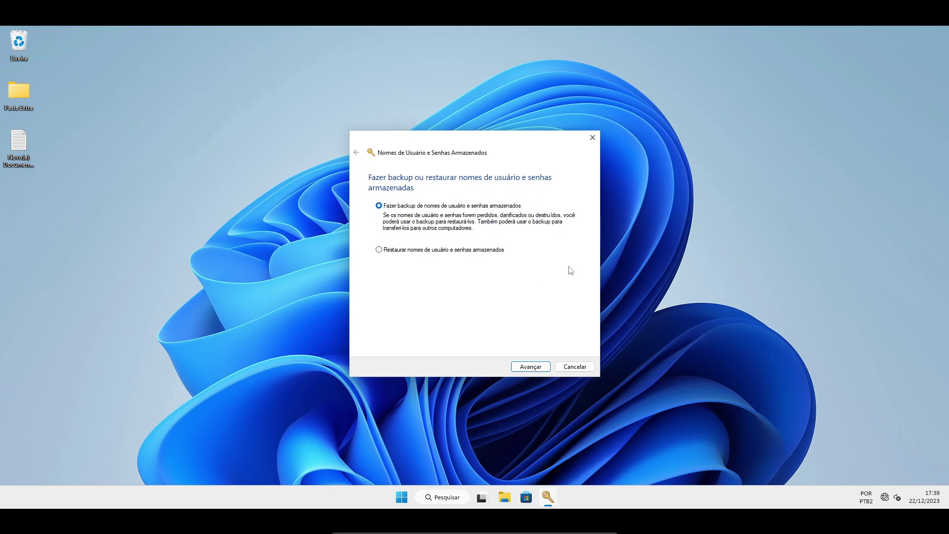
# - Search Windows for "credenciais", open Gerenciador de Credenciais in a maximized window and show Credenciais do Windows
pyautogui.click(402, 497)
pyautogui.write('credenciai')
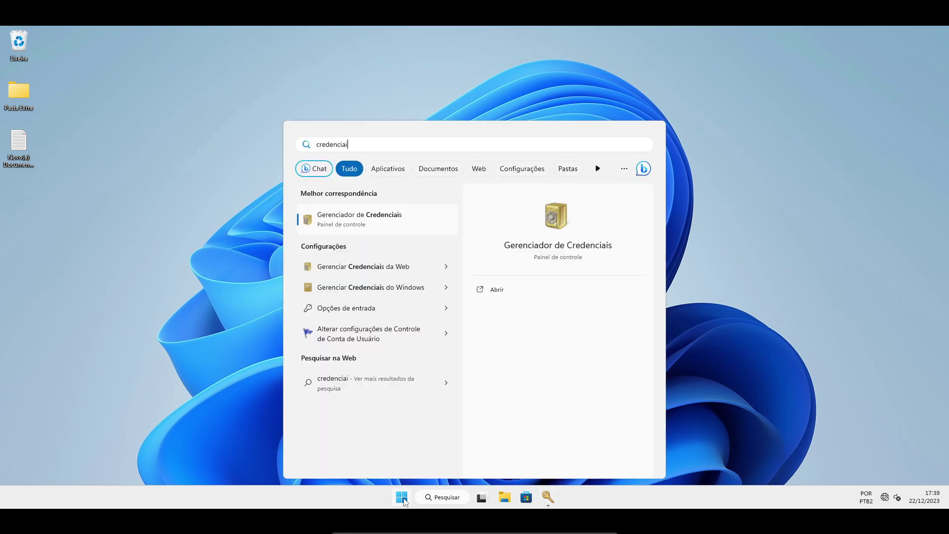
pyautogui.write('s')
pyautogui.click(497, 289)
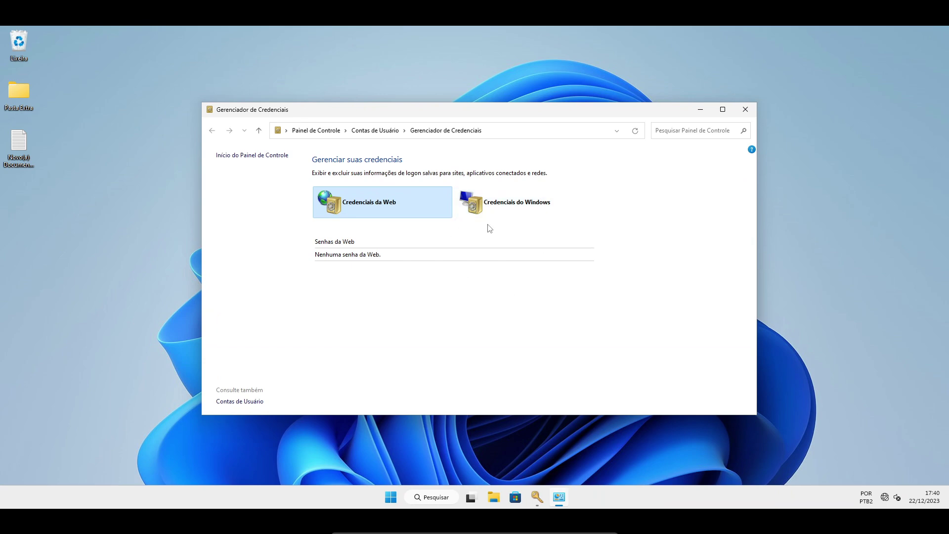
pyautogui.press('super+Up')
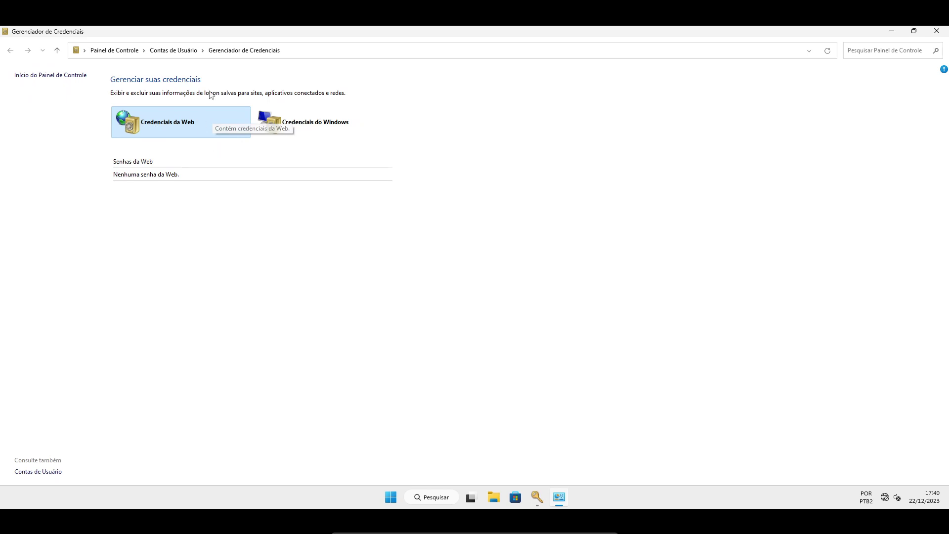
pyautogui.click(331, 123)
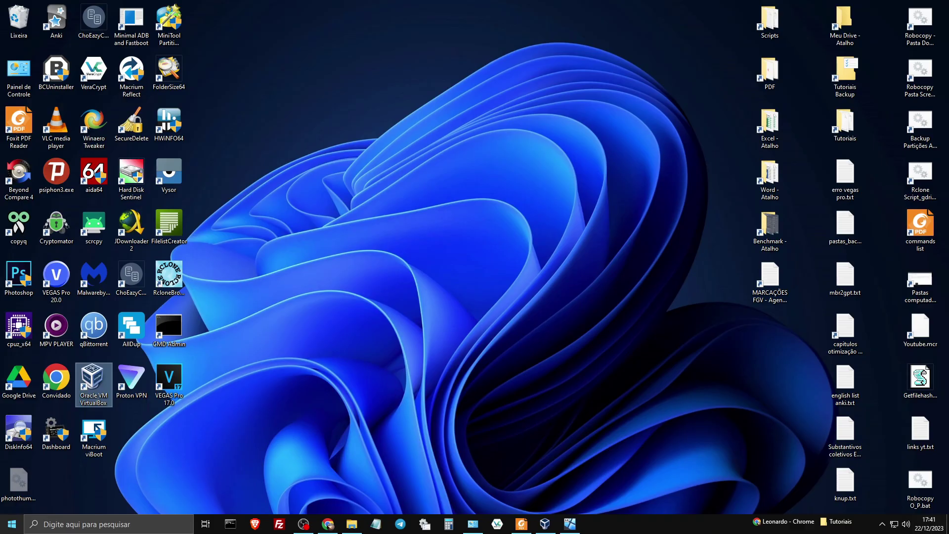
# - Open Gerenciador de Credenciais on the host computer by searching for "creden"
pyautogui.click(9, 524)
pyautogui.write('creden')
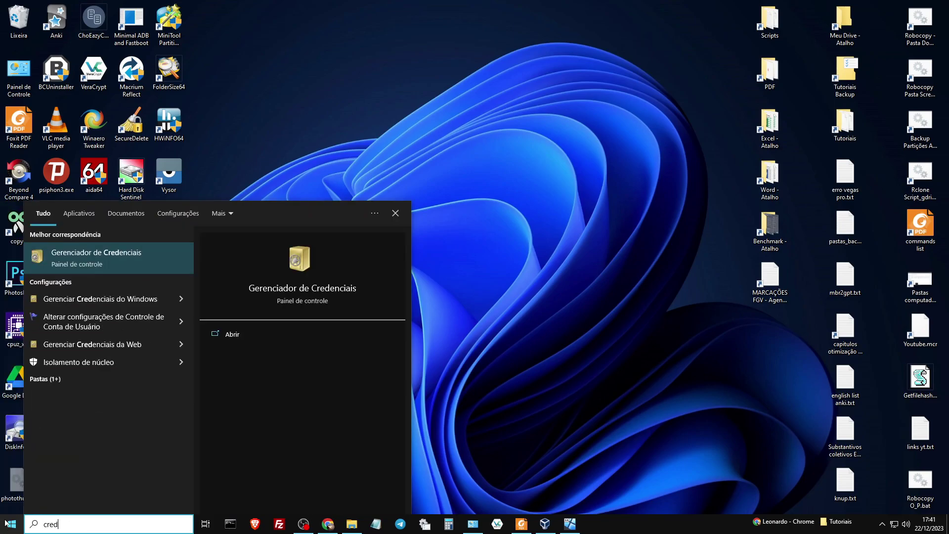
pyautogui.press('Return')
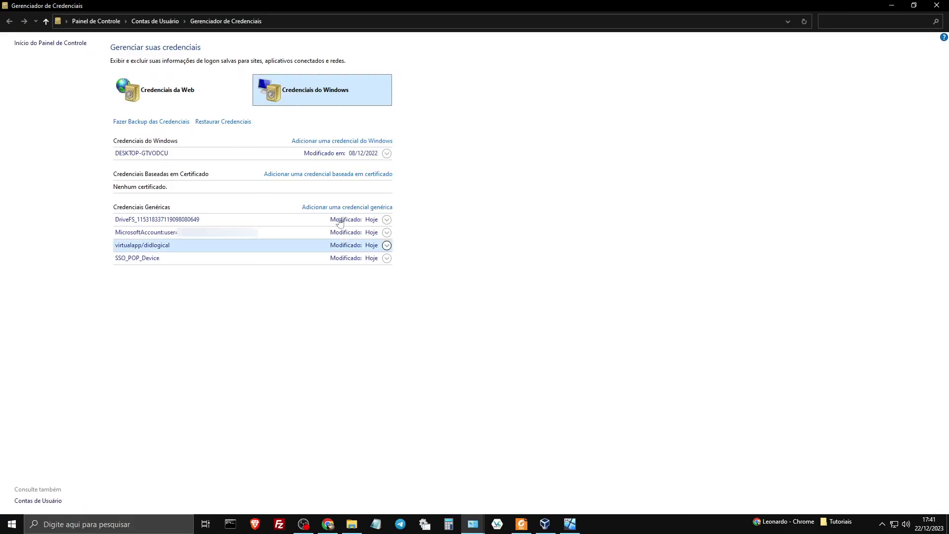
# - Expand the DESKTOP-GTVODCU Windows credential and examine its edit form, leaving without saving changes
pyautogui.click(386, 154)
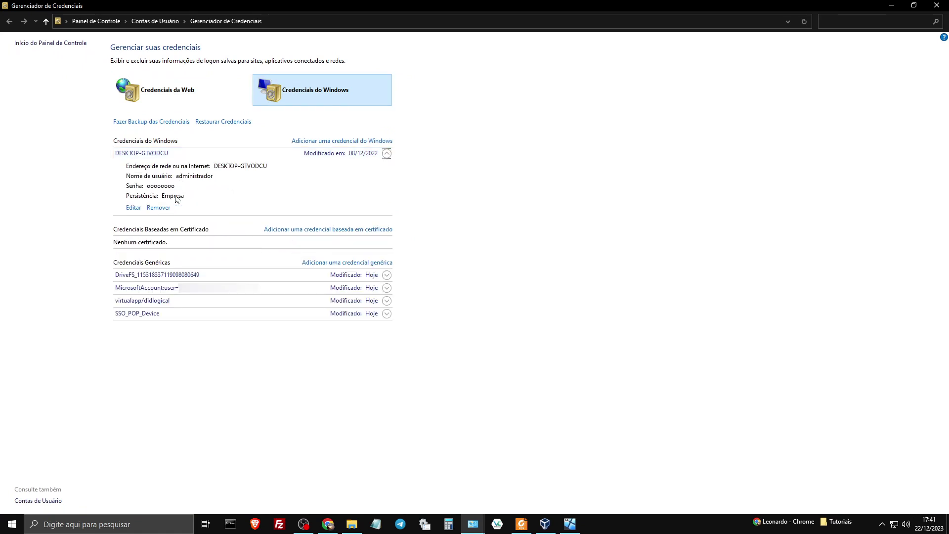
pyautogui.click(133, 208)
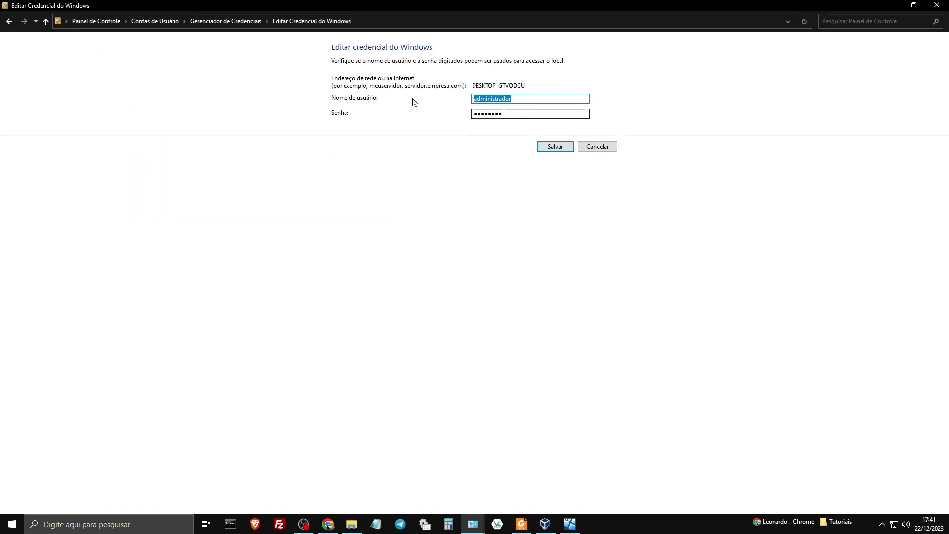
pyautogui.click(605, 149)
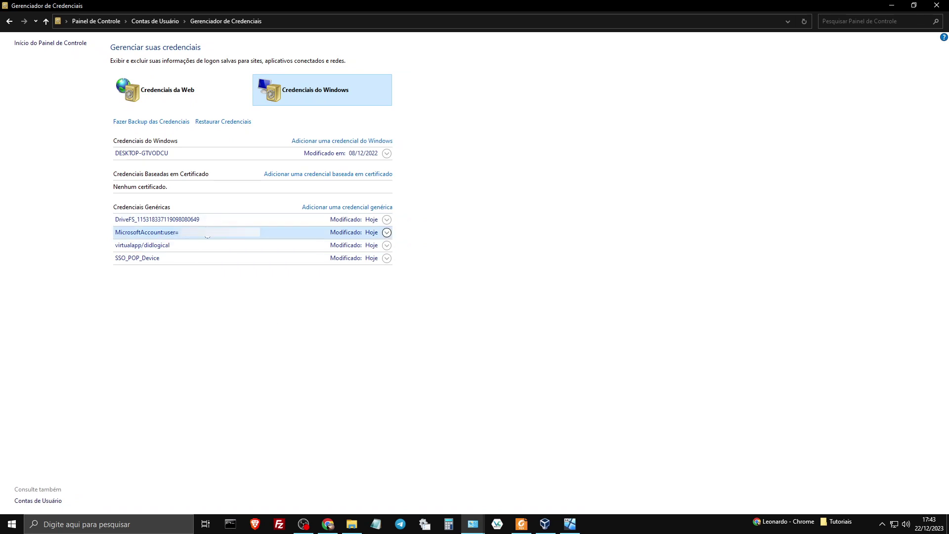
# - Examine the details of the MicrosoftAccount, virtualapp/didlogical and SSO_POP_Device generic credentials, and switch to Credenciais da Web
pyautogui.click(387, 232)
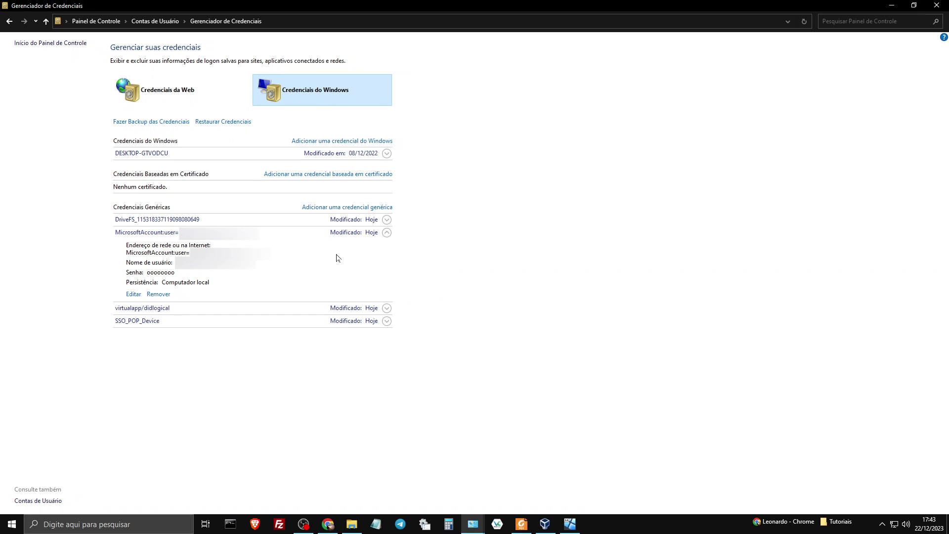
pyautogui.click(387, 308)
pyautogui.click(138, 376)
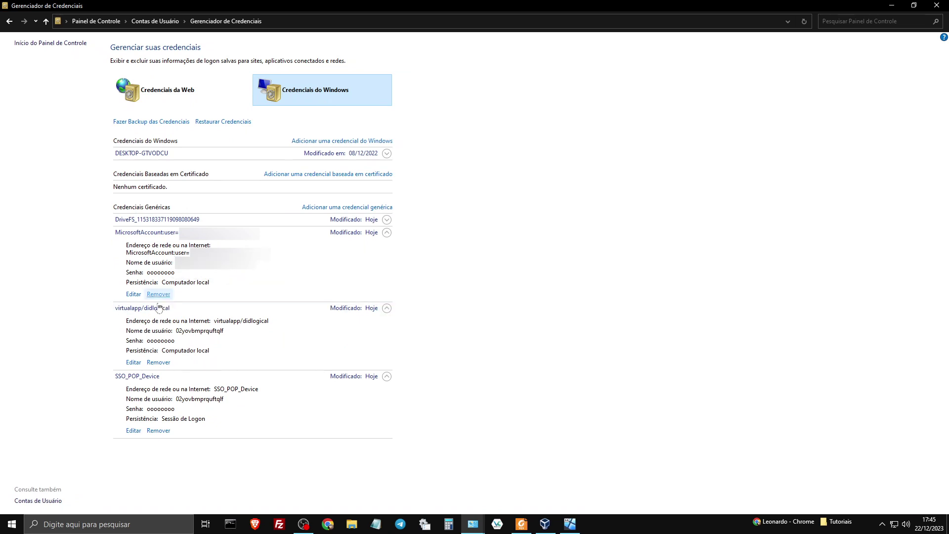
pyautogui.click(178, 99)
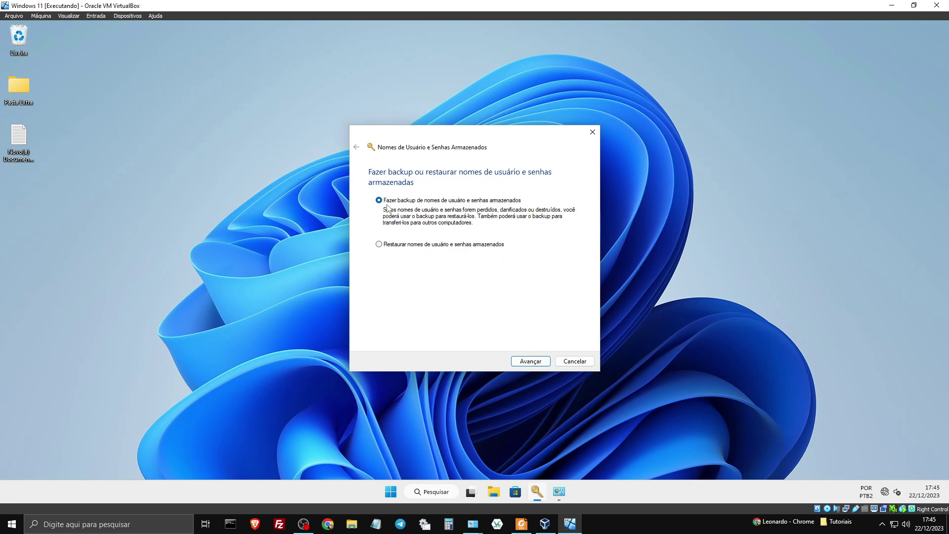
# - In the virtual machine's wizard, set up a backup of the stored credentials as credenciais_backup (.crd) in Documentos and proceed
pyautogui.click(538, 364)
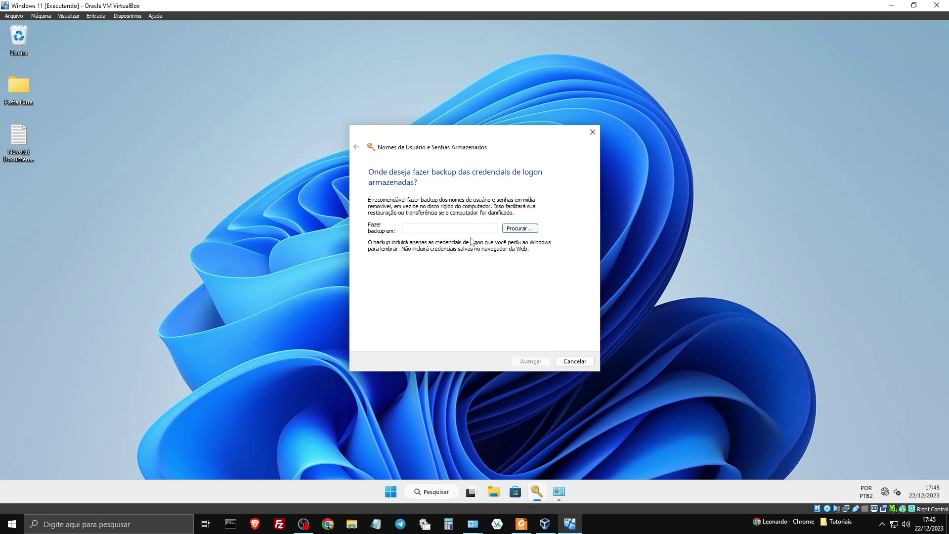
pyautogui.click(529, 230)
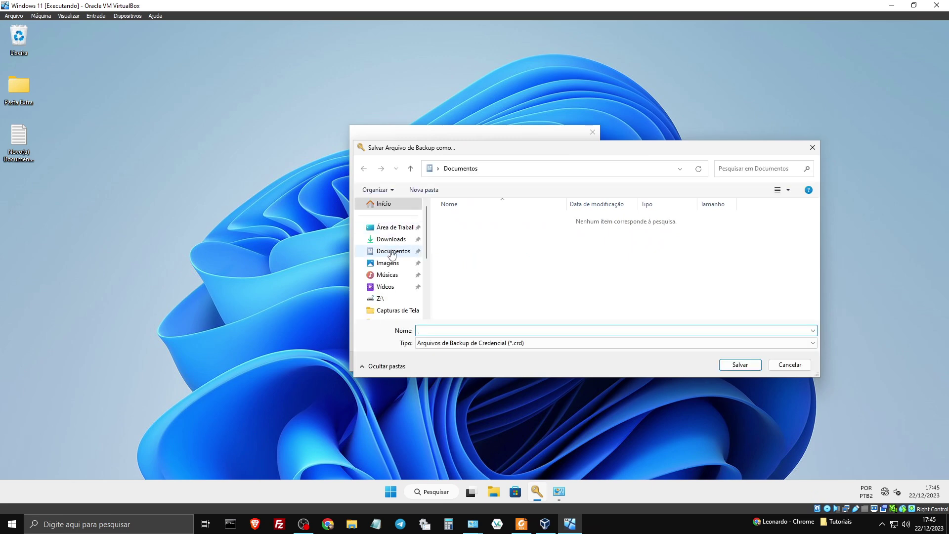
pyautogui.click(484, 342)
pyautogui.click(476, 330)
pyautogui.write('credenciais_backup')
pyautogui.click(546, 346)
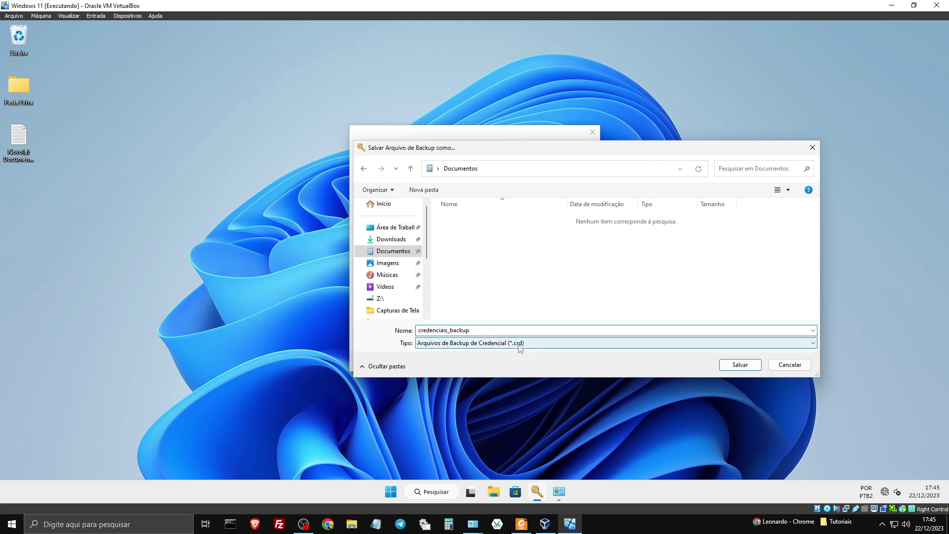
pyautogui.click(740, 365)
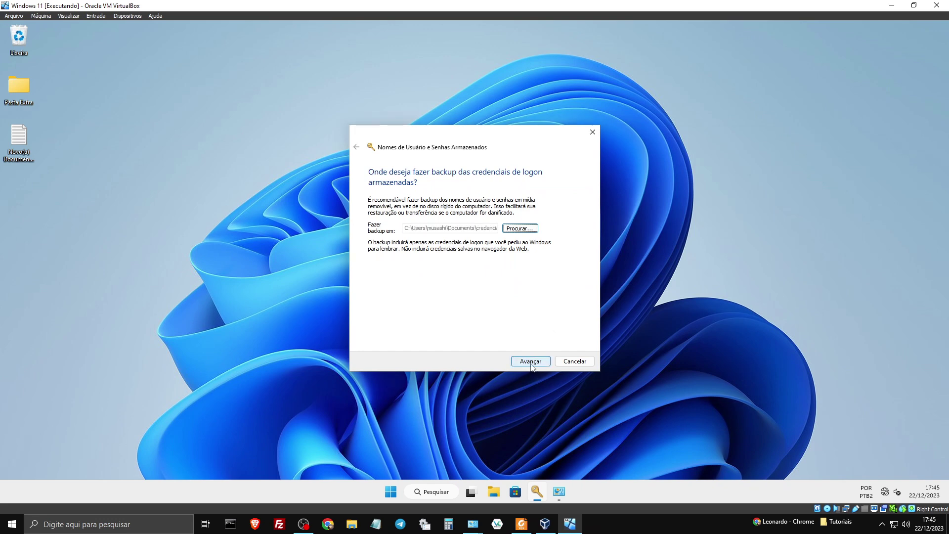
pyautogui.click(531, 361)
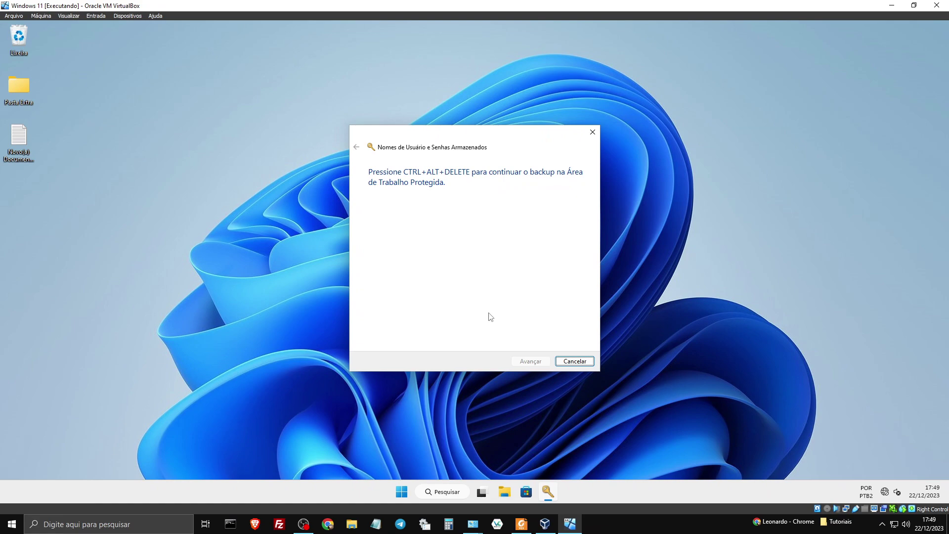
# - Locate the credential_backup.crd file in the host's Documentos folder and return to the desktop
pyautogui.press('super+d')
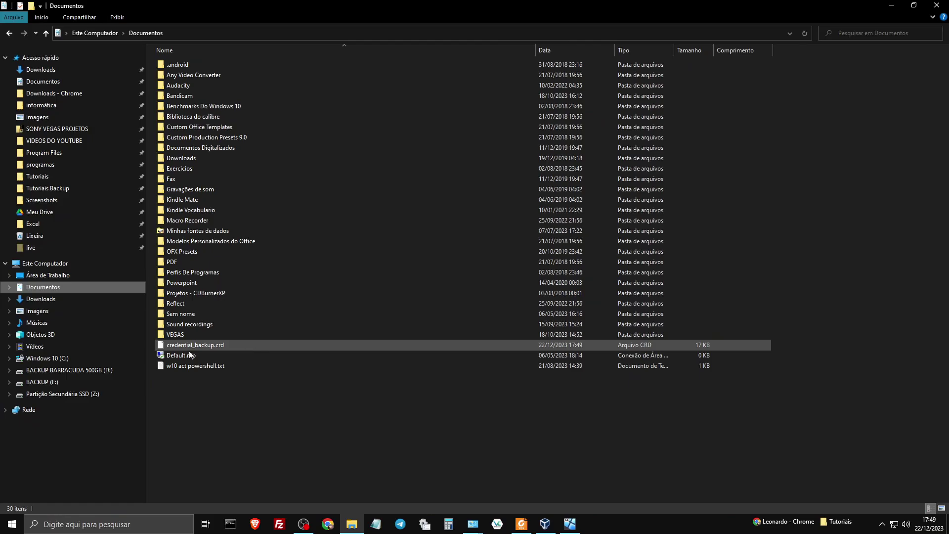
pyautogui.click(230, 349)
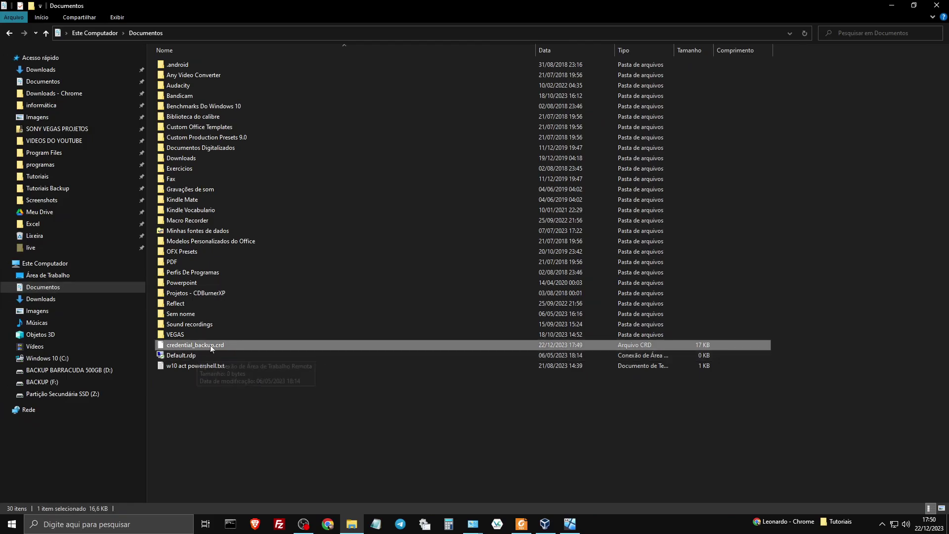
pyautogui.press('super+d')
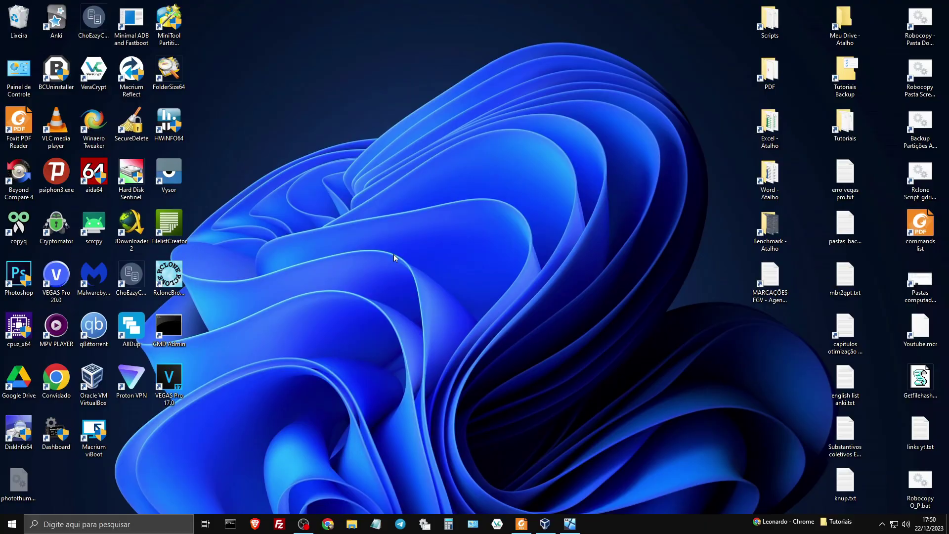
# - Run credwiz on the host computer to open the credential backup and restore wizard
pyautogui.press('super+r')
pyautogui.write('cre')
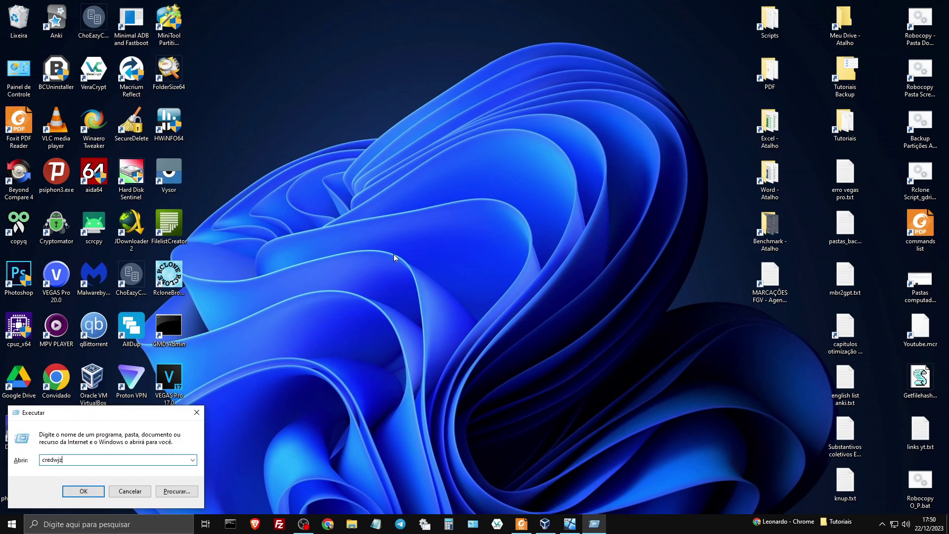
pyautogui.write('dwiz')
pyautogui.press('Return')
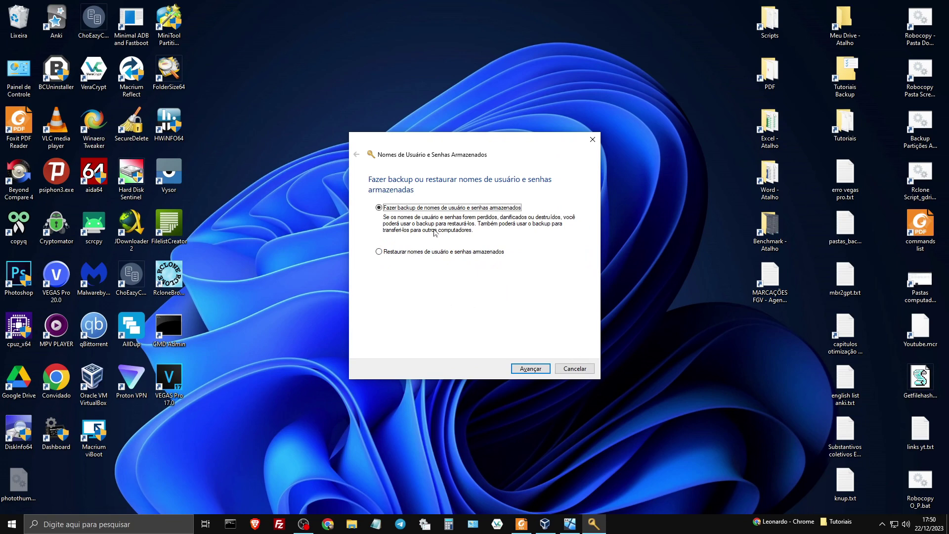
# - Choose to restore stored user names and passwords, select credential_backup.crd from Documentos as the source, and cancel the wizard
pyautogui.click(434, 254)
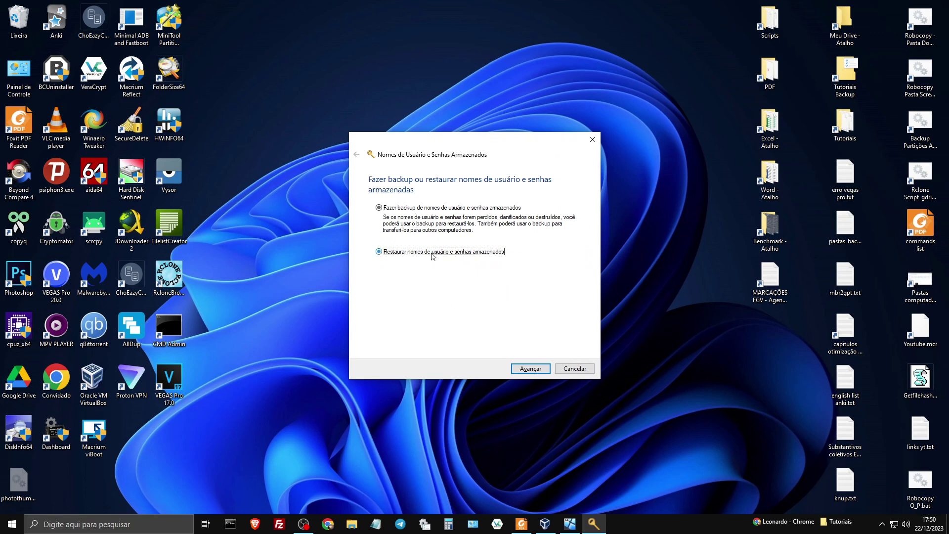
pyautogui.click(531, 370)
pyautogui.click(559, 220)
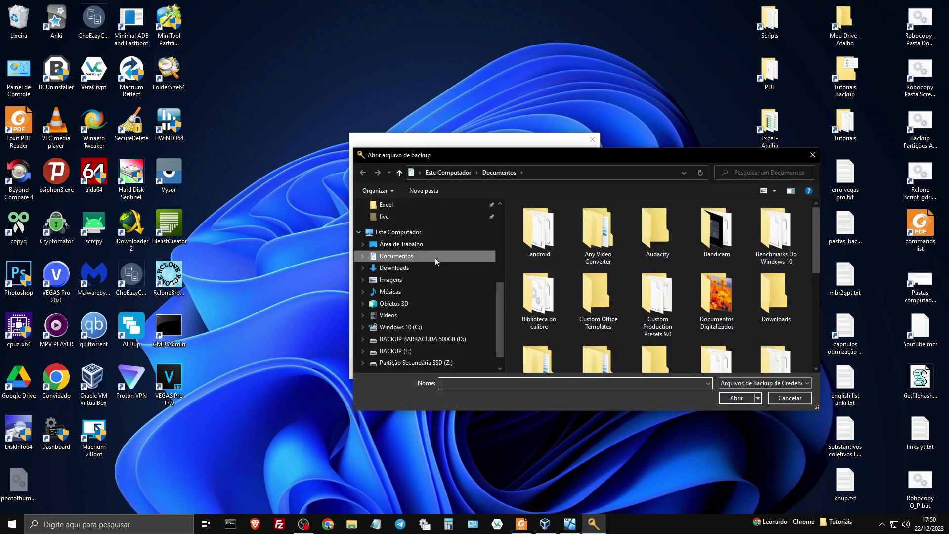
pyautogui.scroll(-5, 679, 247)
pyautogui.scroll(-1, 675, 252)
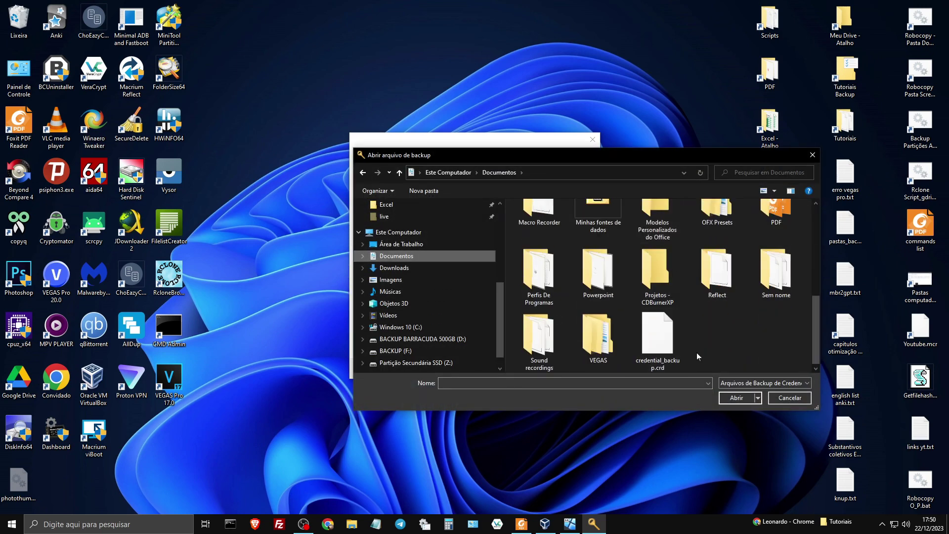
pyautogui.doubleClick(670, 338)
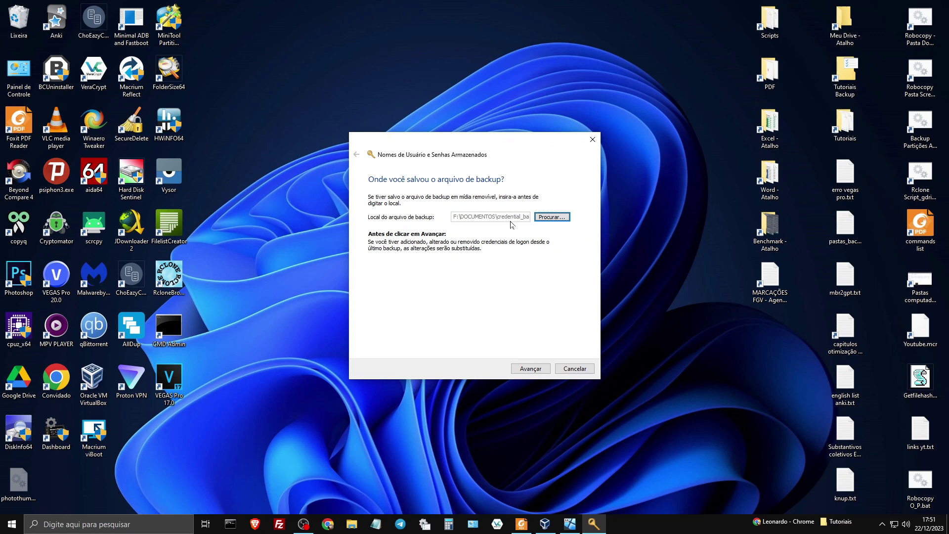
pyautogui.click(584, 373)
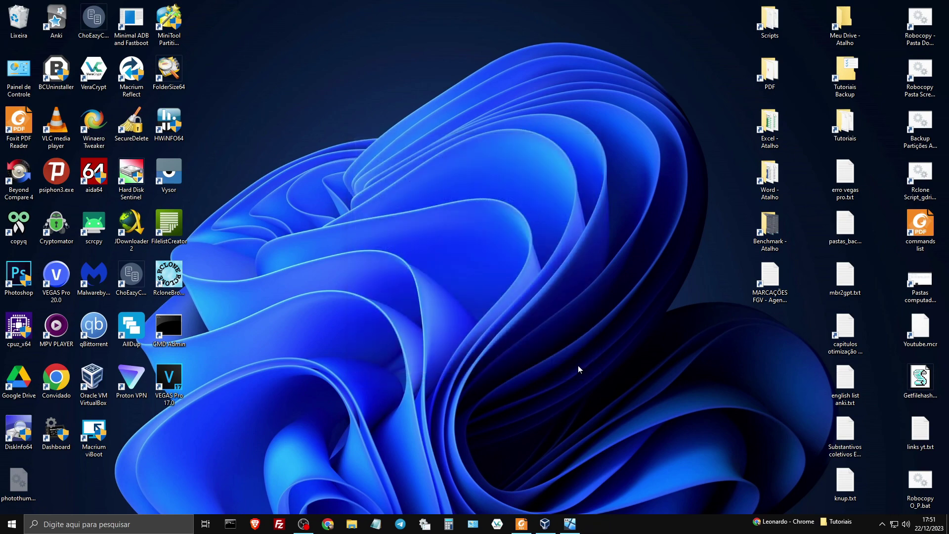
# - Switch to the Windows 11 virtual machine in Oracle VM VirtualBox
pyautogui.click(570, 524)
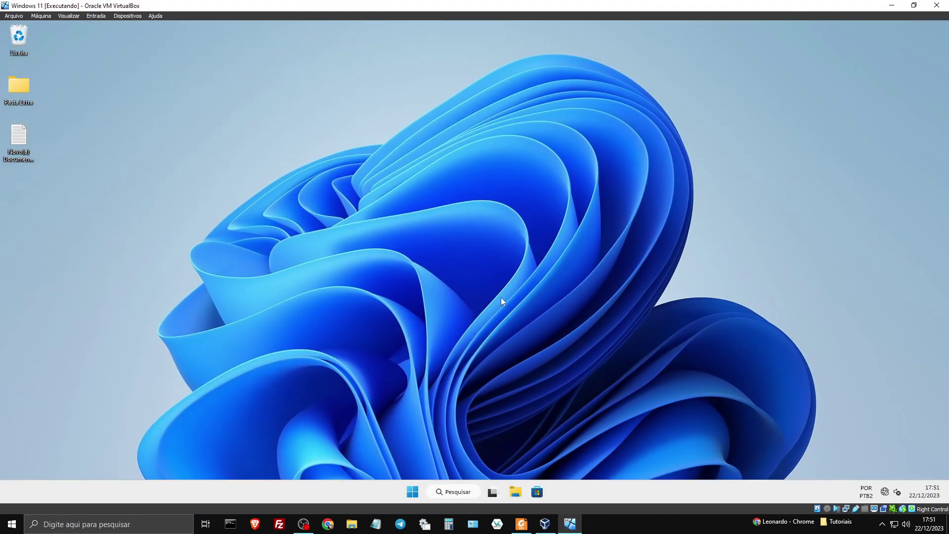